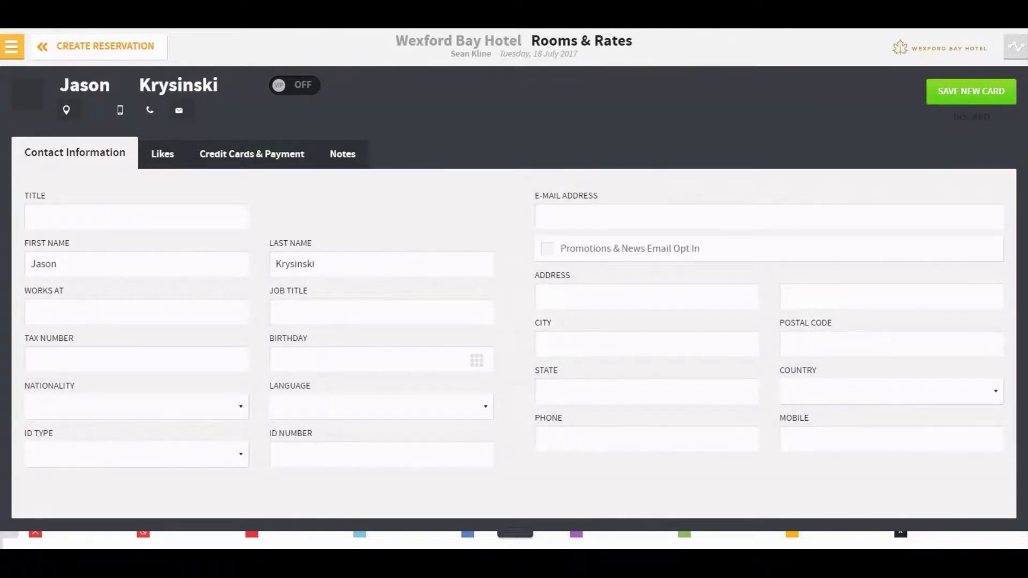
Step: Save the new guest card and book the Executive 2 Queen Bed room at the AARP rate
click(969, 92)
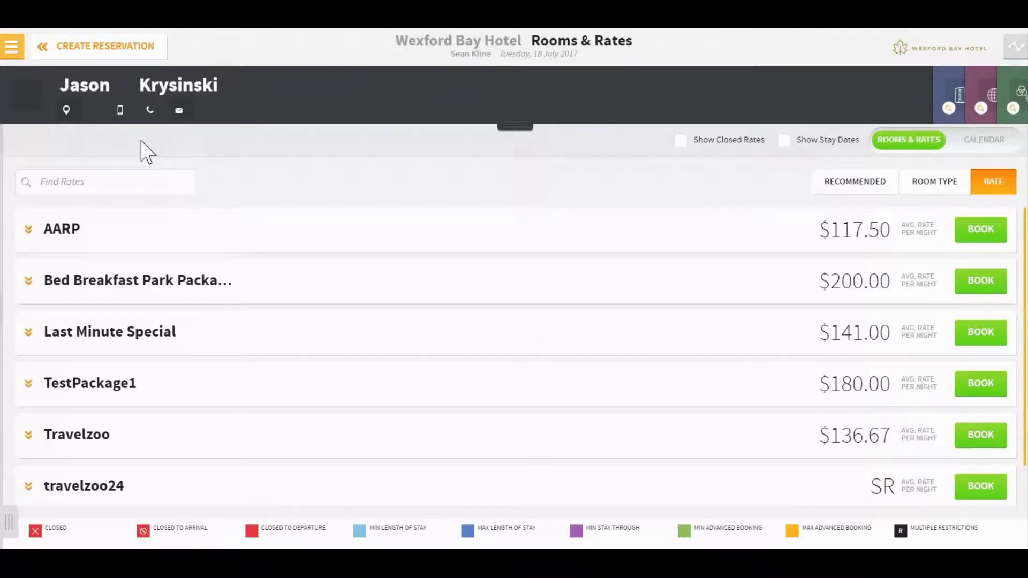
click(28, 230)
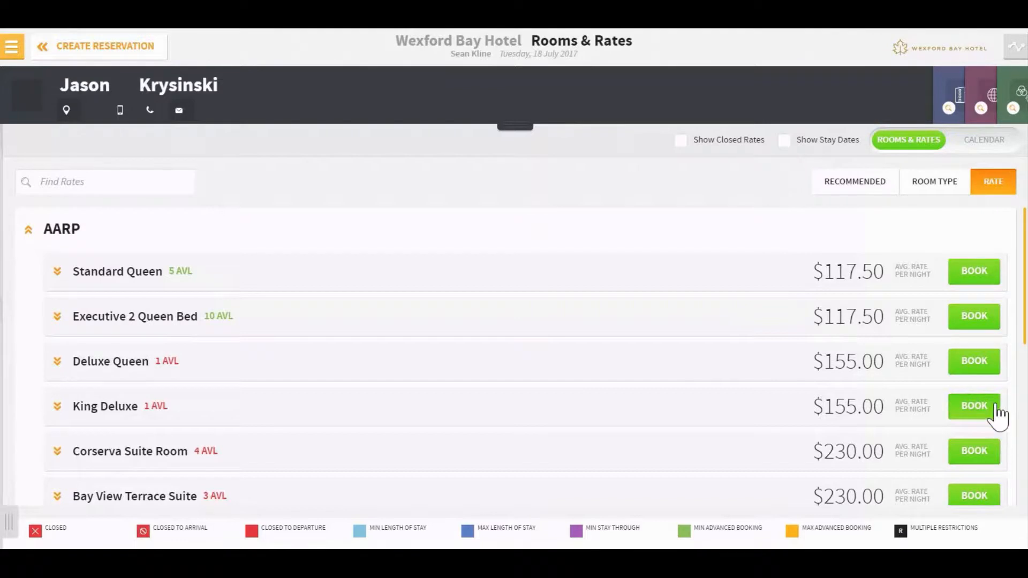
click(973, 328)
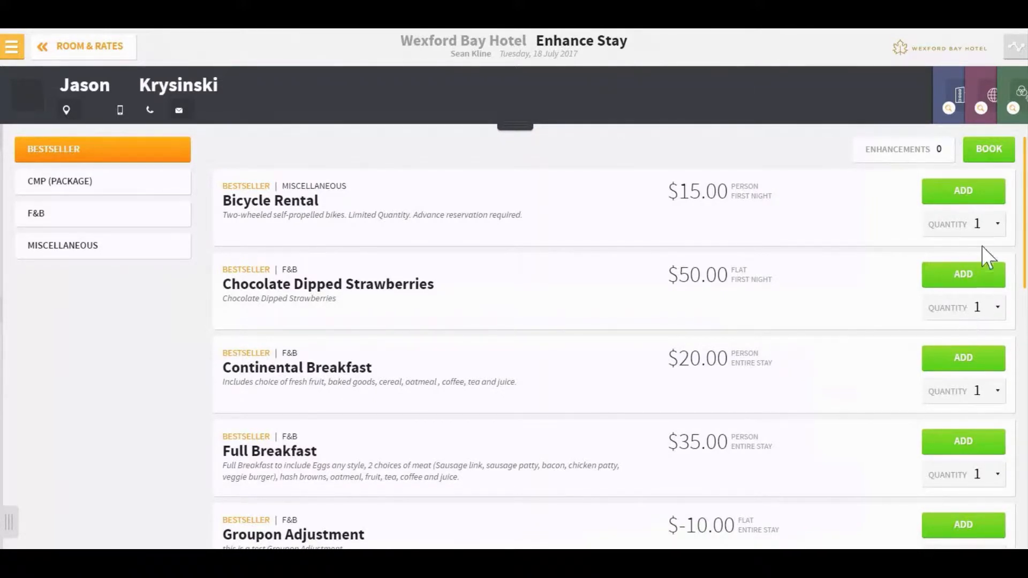
Step: Add Bicycle Rental, Microwave and Parking (Self Service) as room enhancements, quantity 1 selected for each, and book the room with them
click(967, 201)
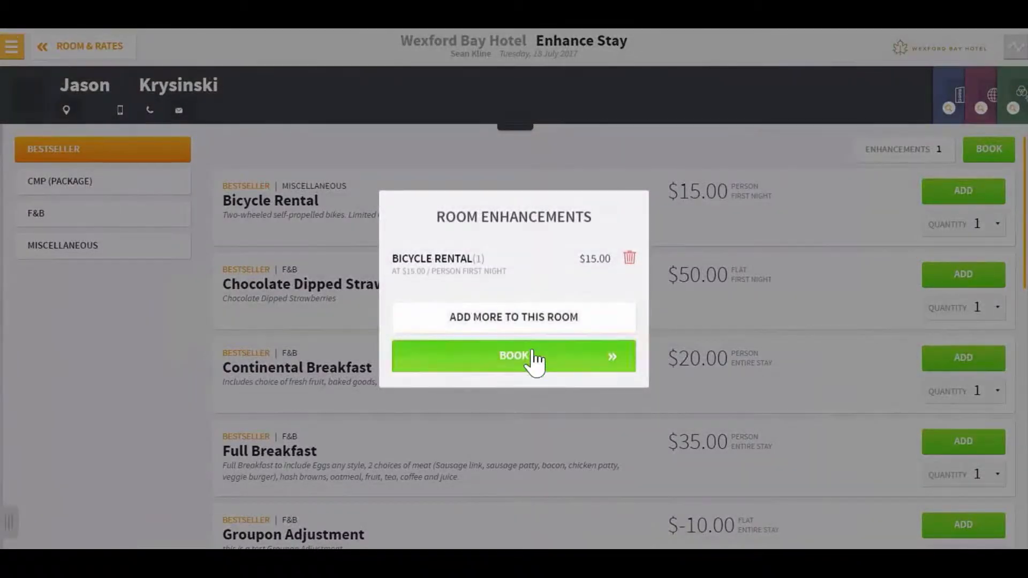
click(516, 331)
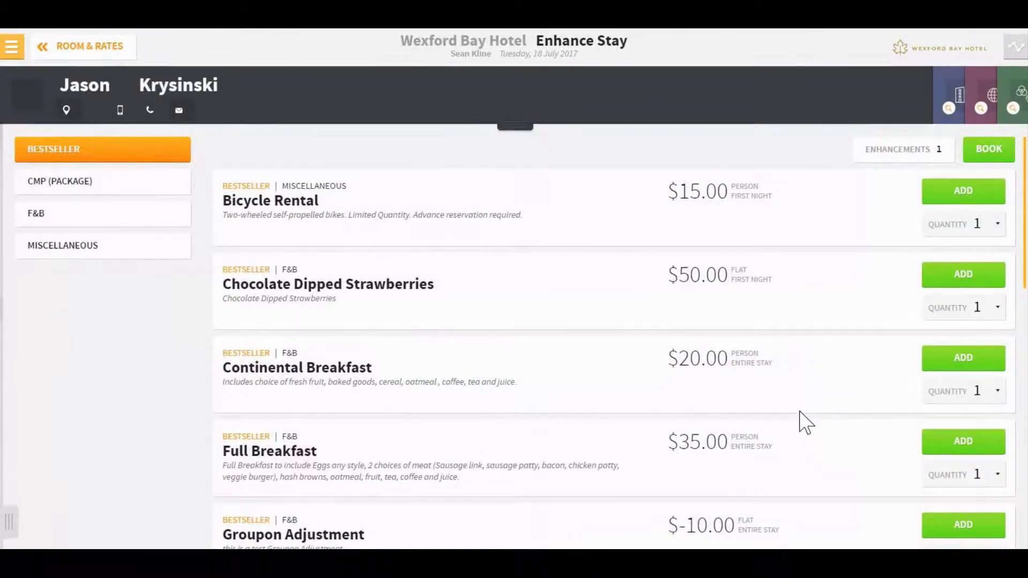
scroll(804, 420, down, 3)
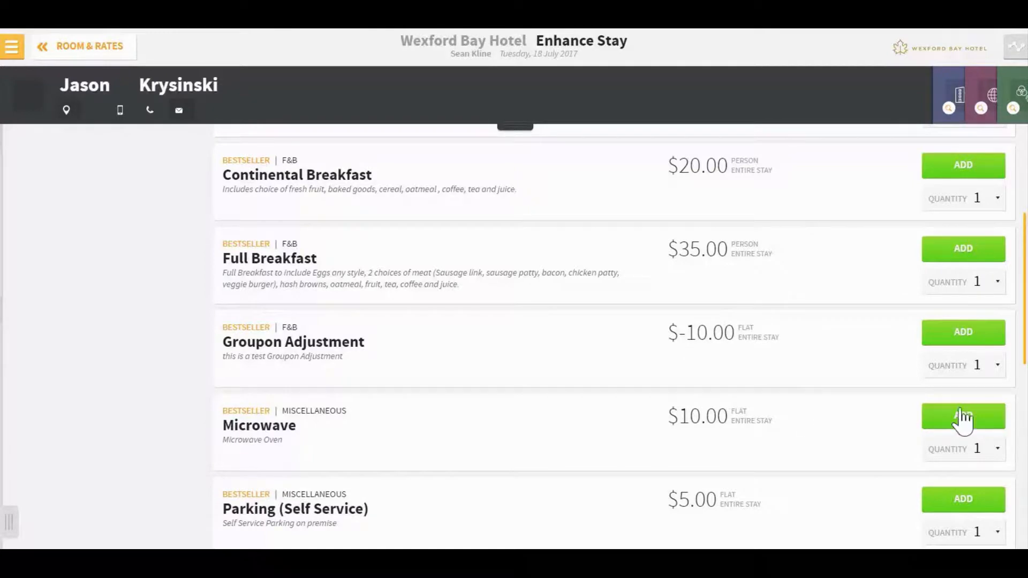
click(946, 418)
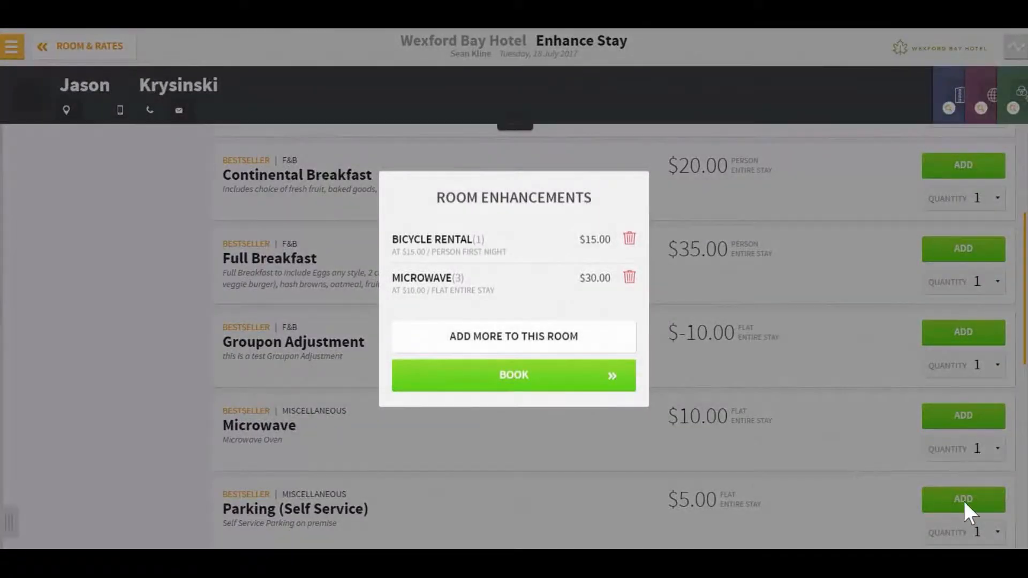
click(495, 343)
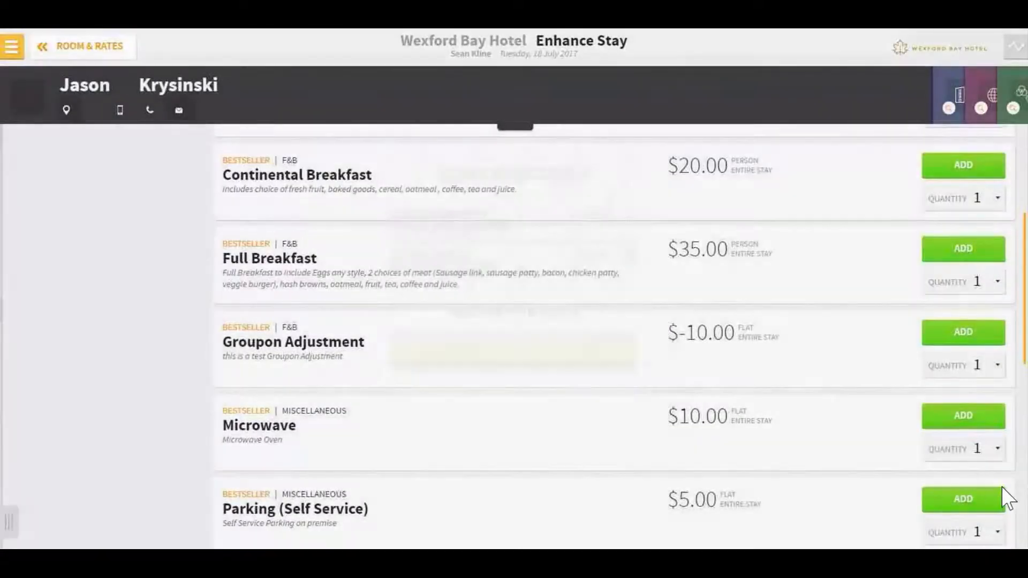
click(964, 501)
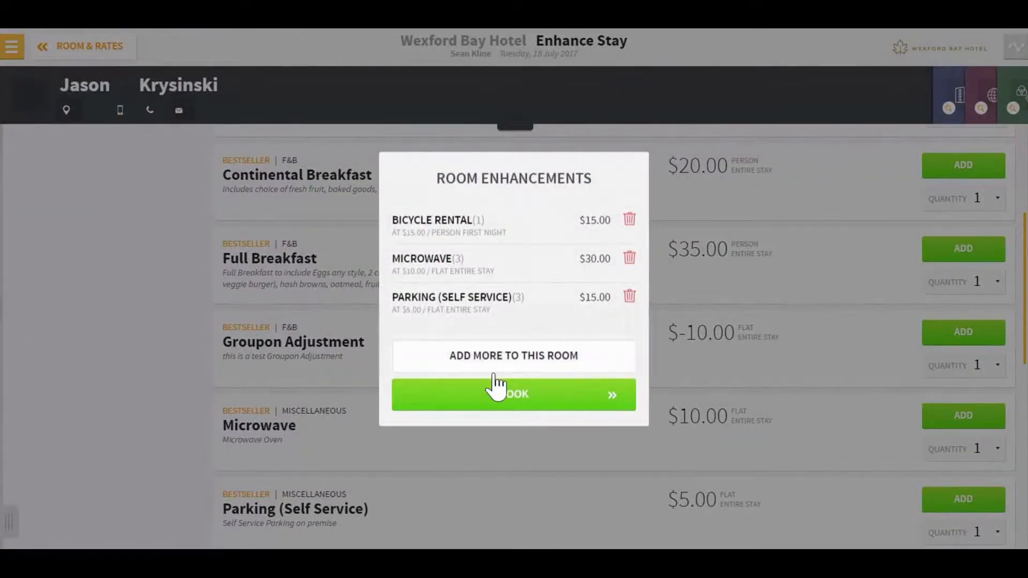
click(506, 408)
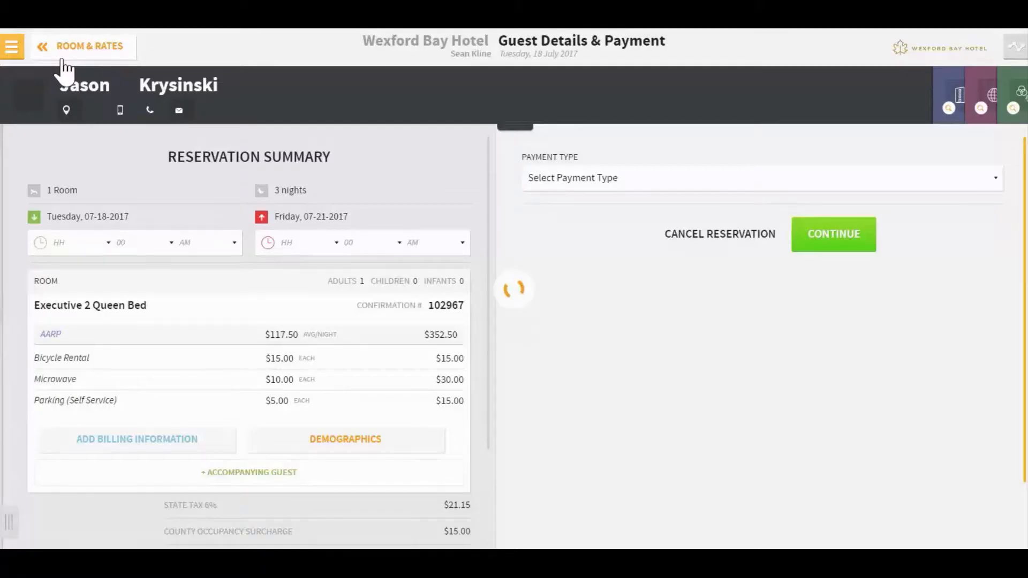
Step: Go back to the rates, keep the current AARP rate, and rebook with Microwave removed from the room enhancements
click(63, 60)
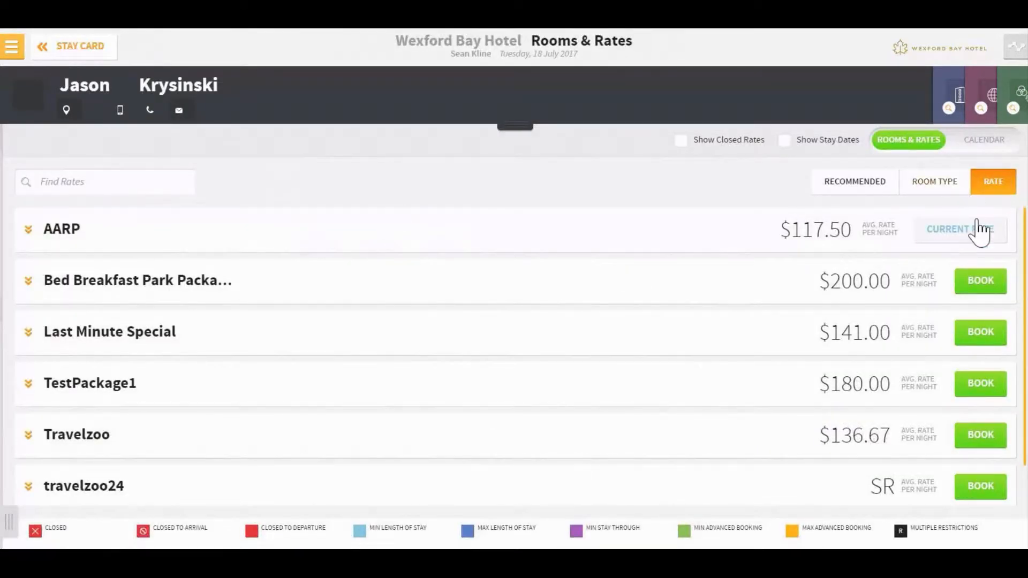
click(980, 281)
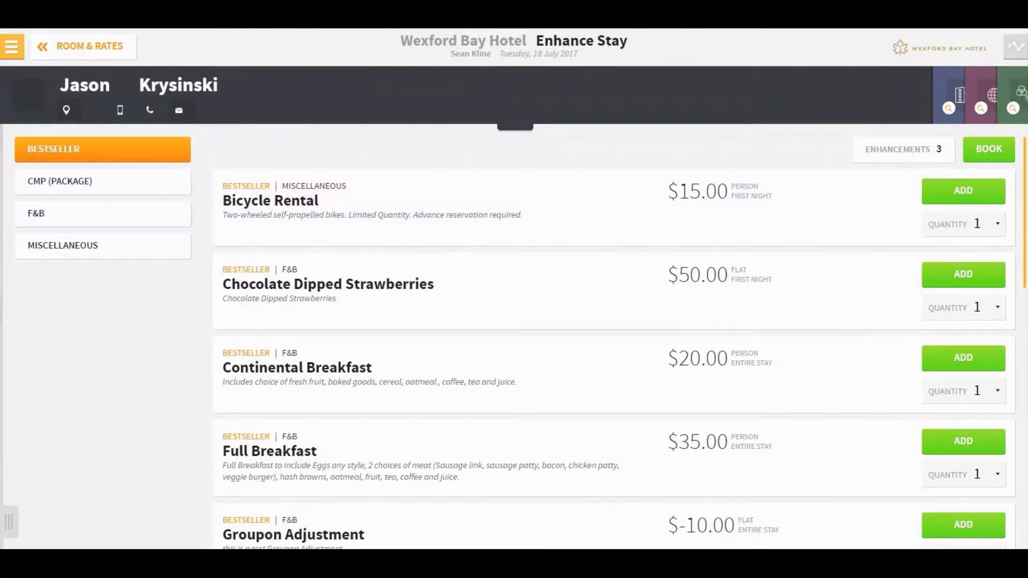
scroll(747, 452, down, 5)
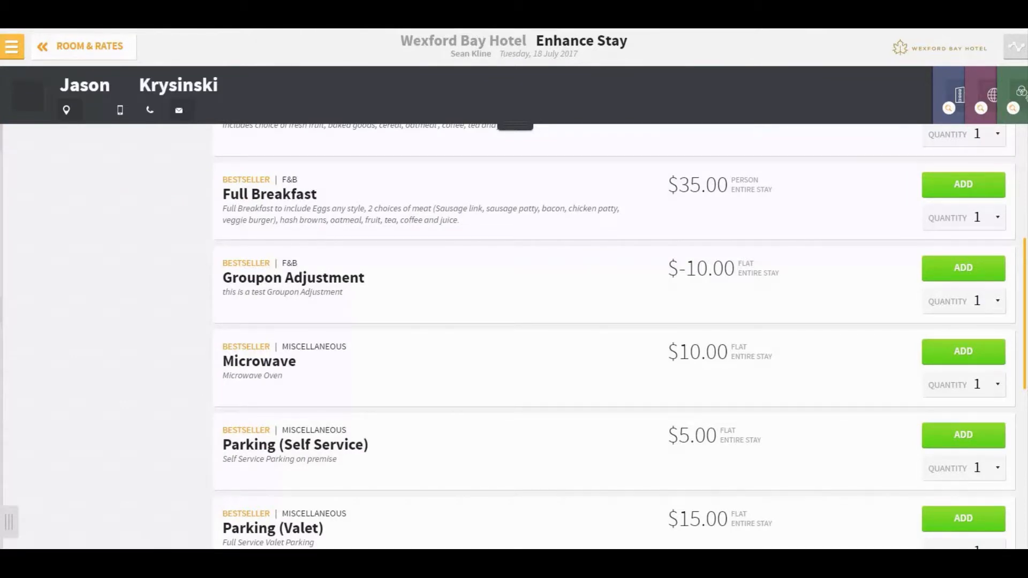
scroll(764, 345, up, 5)
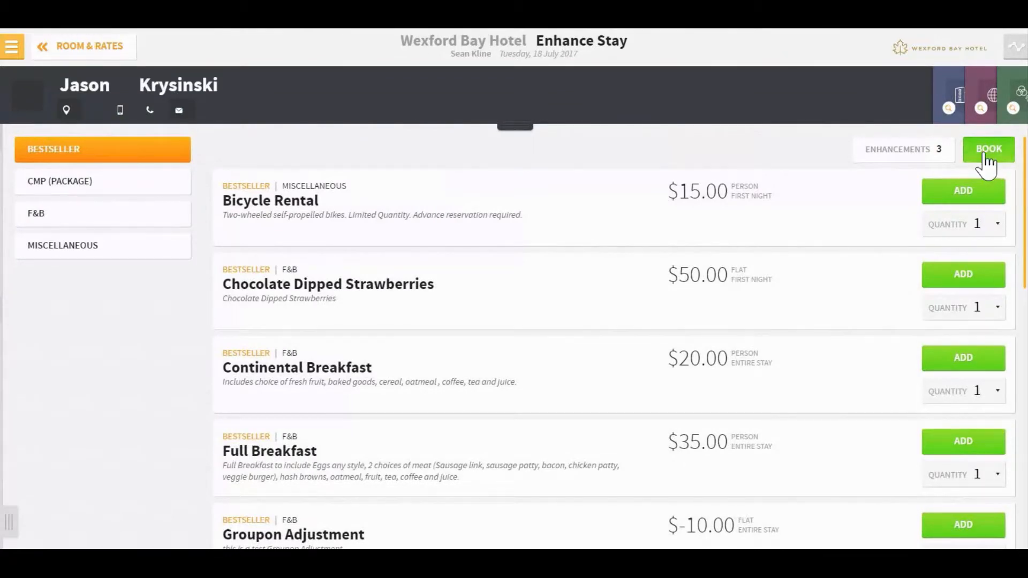
click(931, 158)
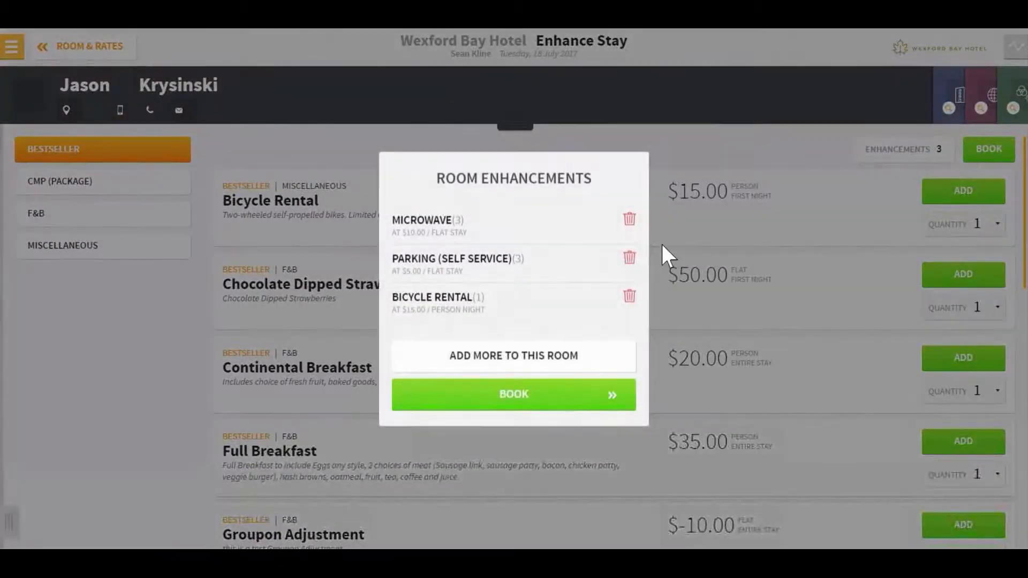
click(630, 219)
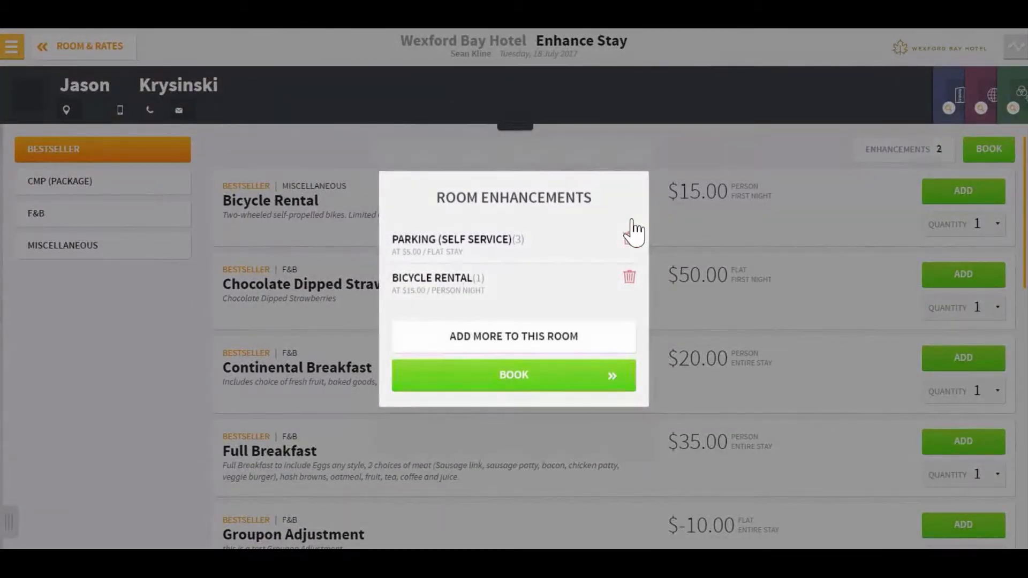
click(555, 381)
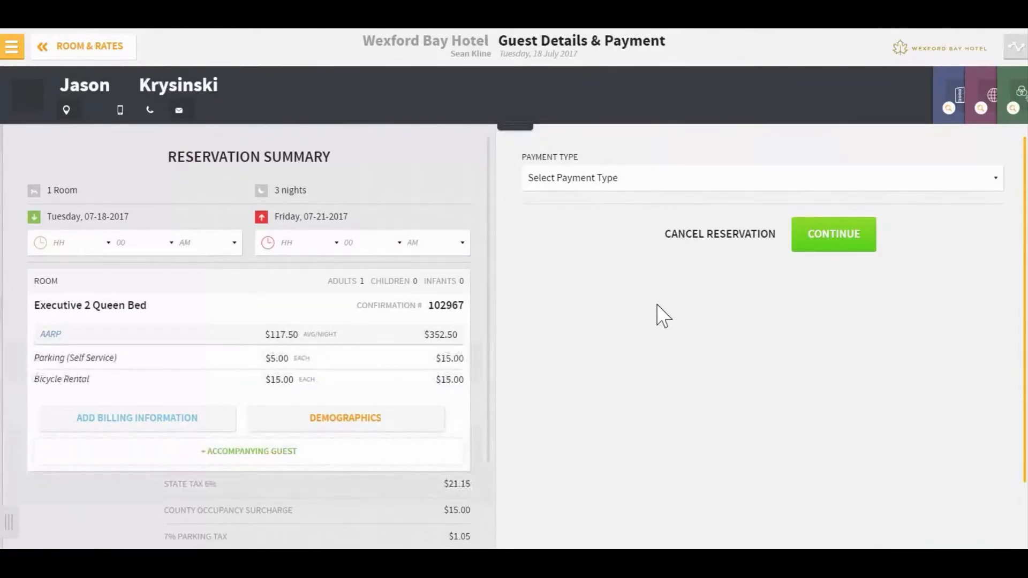
Step: Set the reservation's payment type to Credit Card and the card type to Visa
click(736, 181)
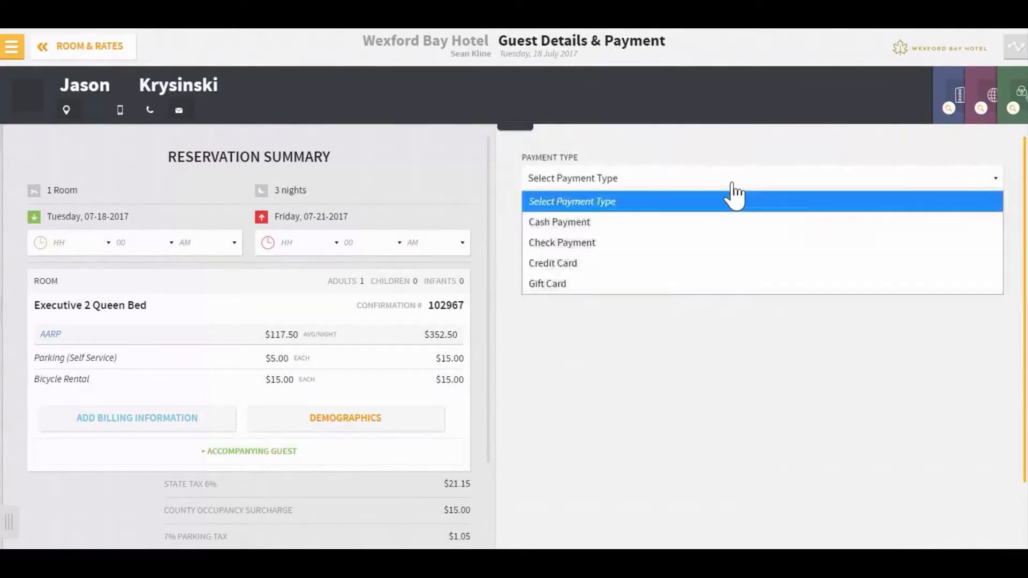
click(728, 265)
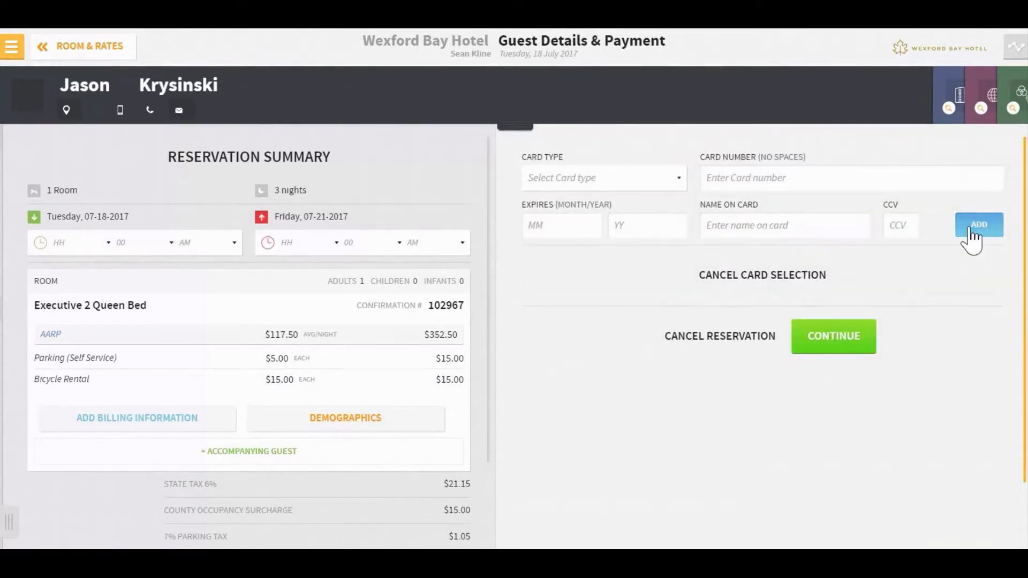
click(657, 181)
click(641, 303)
Step: Enter the card number, expiry 12/18 and the name on the card, and add the card to the reservation
click(746, 178)
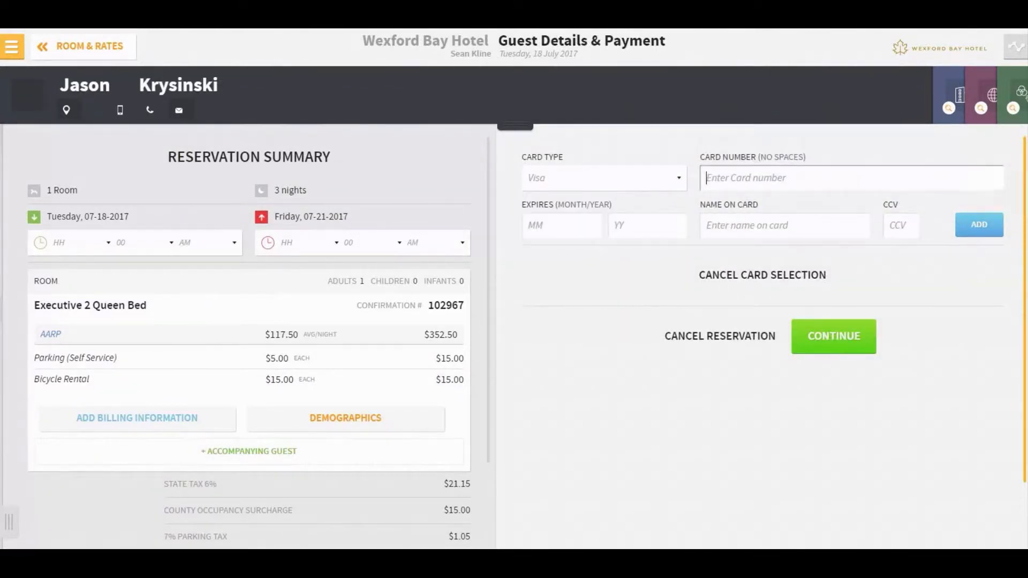
text(444433332222)
text(1111)
key(Tab)
text(12)
key(Tab)
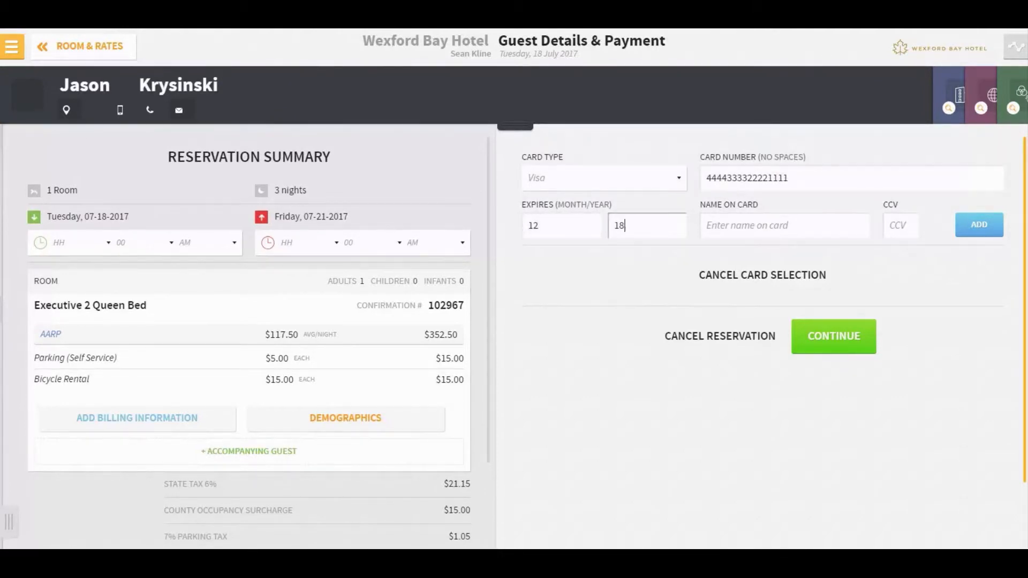
key(Tab)
text(Jason Test)
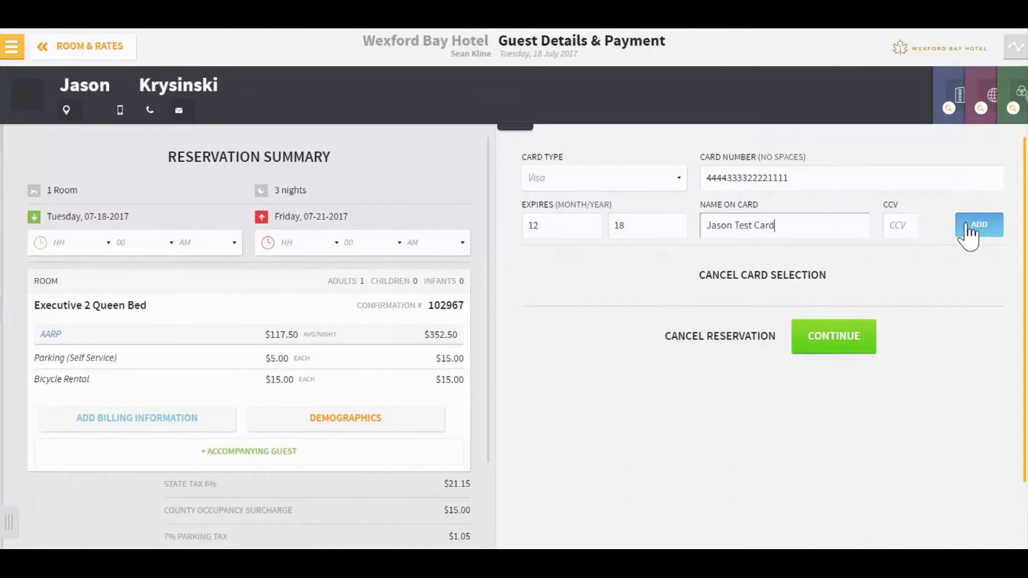
click(967, 226)
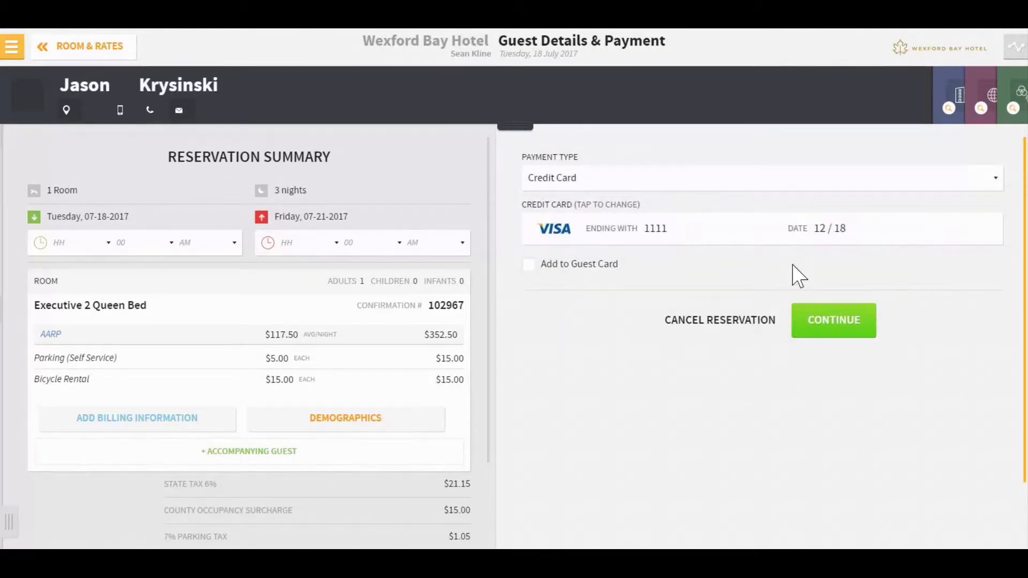
Step: Save the credit card to the guest card and confirm the reservation without entering any confirmation e-mail address
click(528, 264)
click(848, 326)
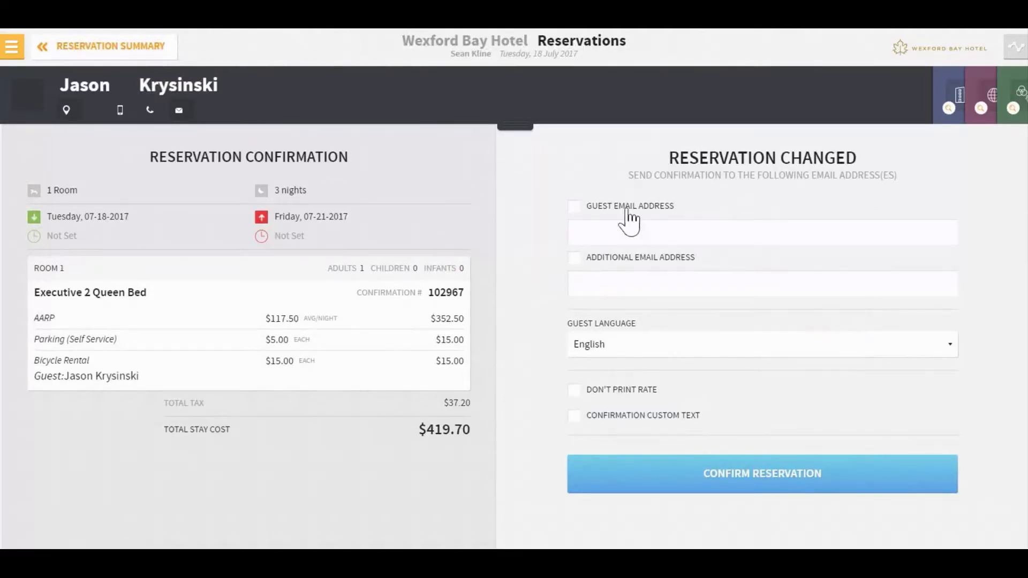
click(691, 234)
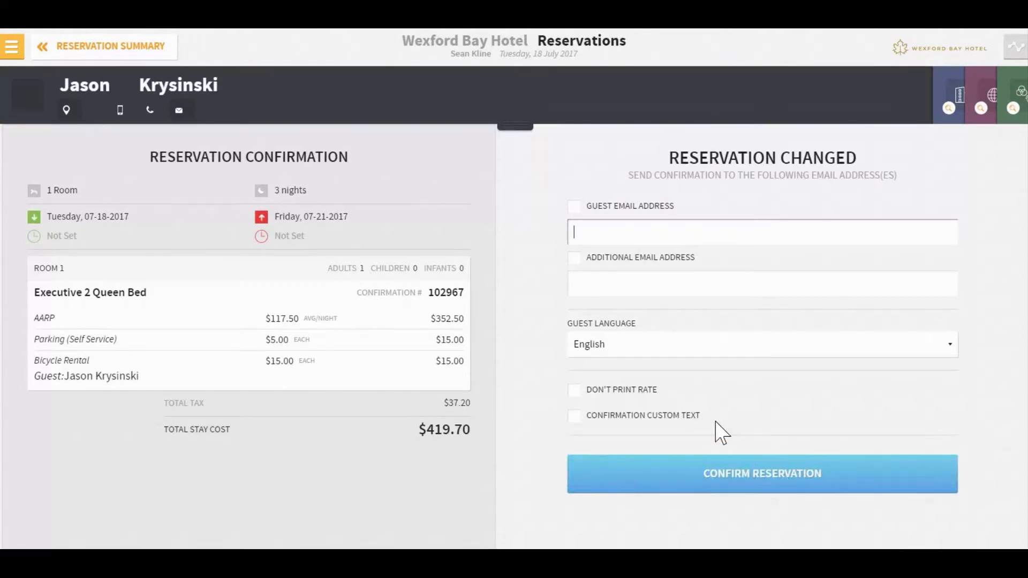
click(766, 482)
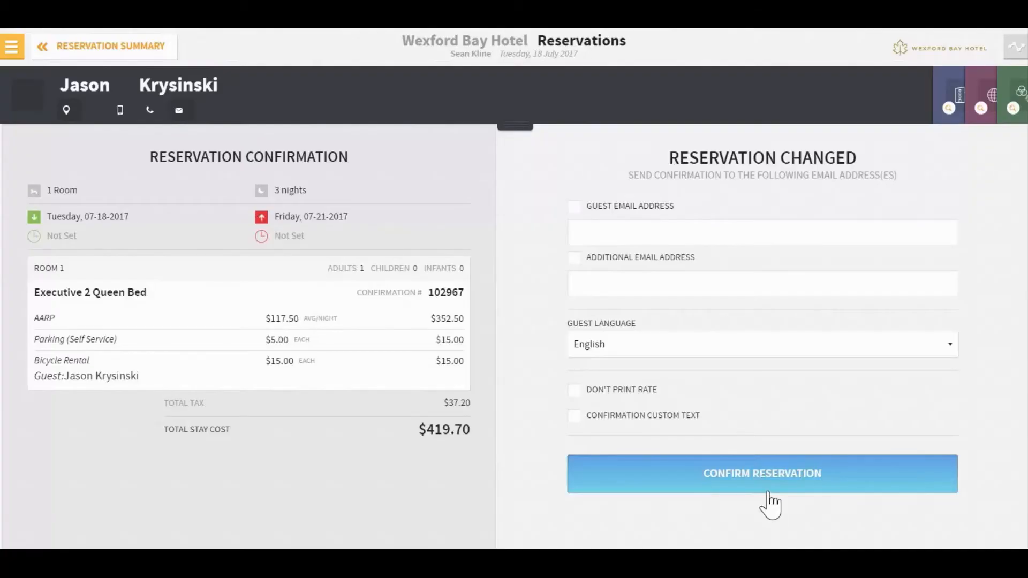
click(766, 481)
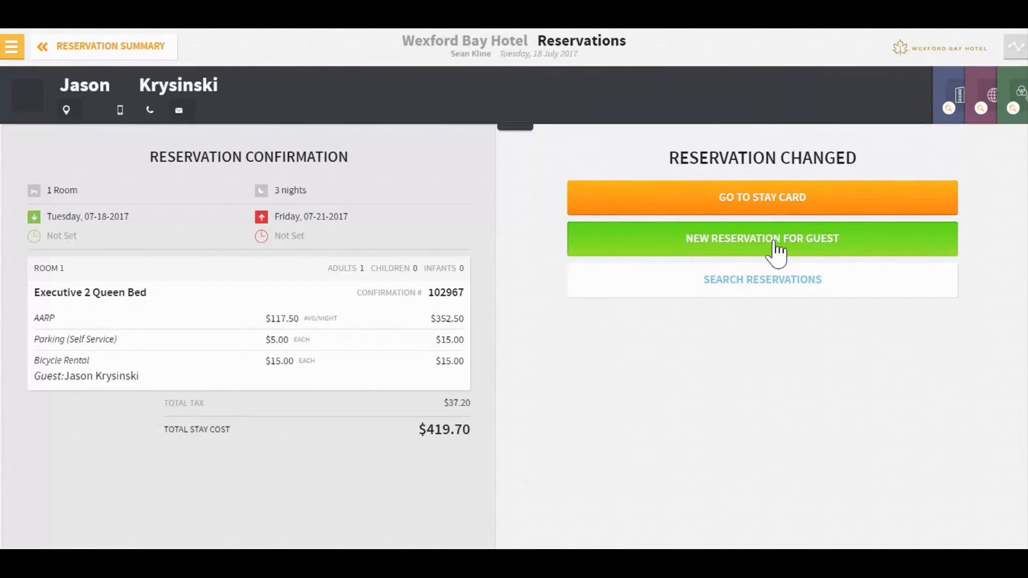
Step: Start a new reservation for the same guest from 23 to 26 August 2017 and find rates for all room types
click(741, 248)
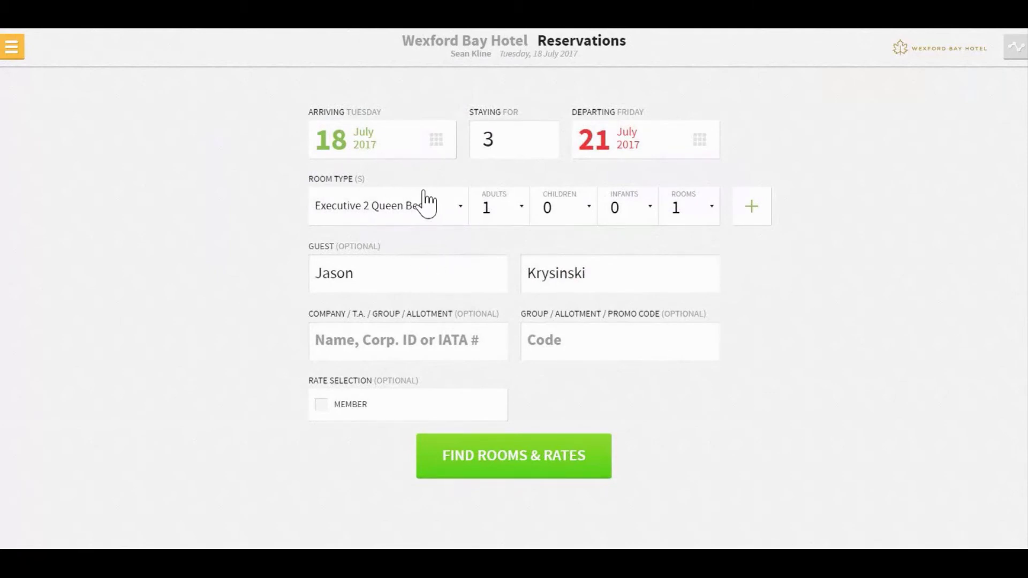
click(436, 141)
click(673, 350)
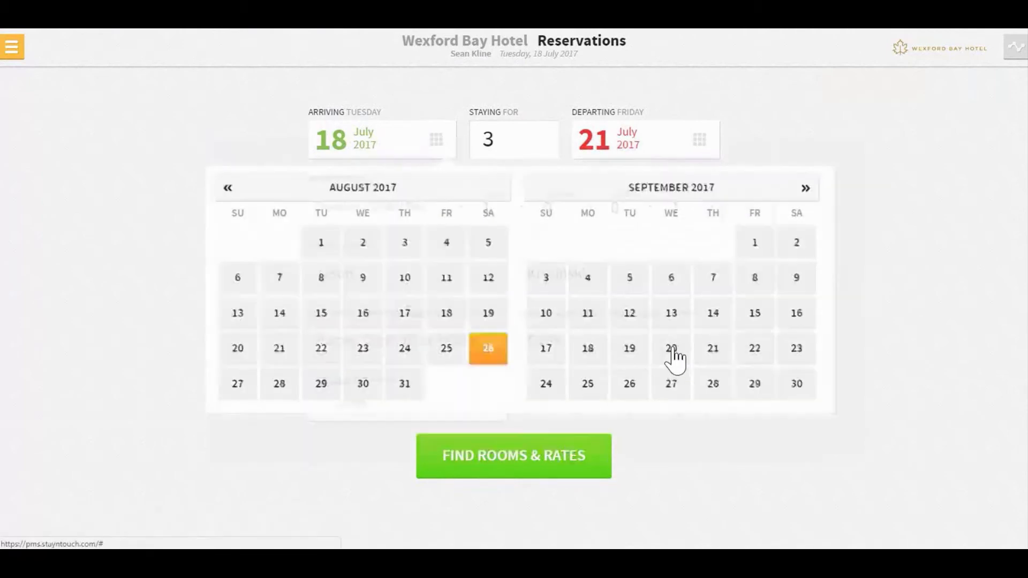
click(457, 217)
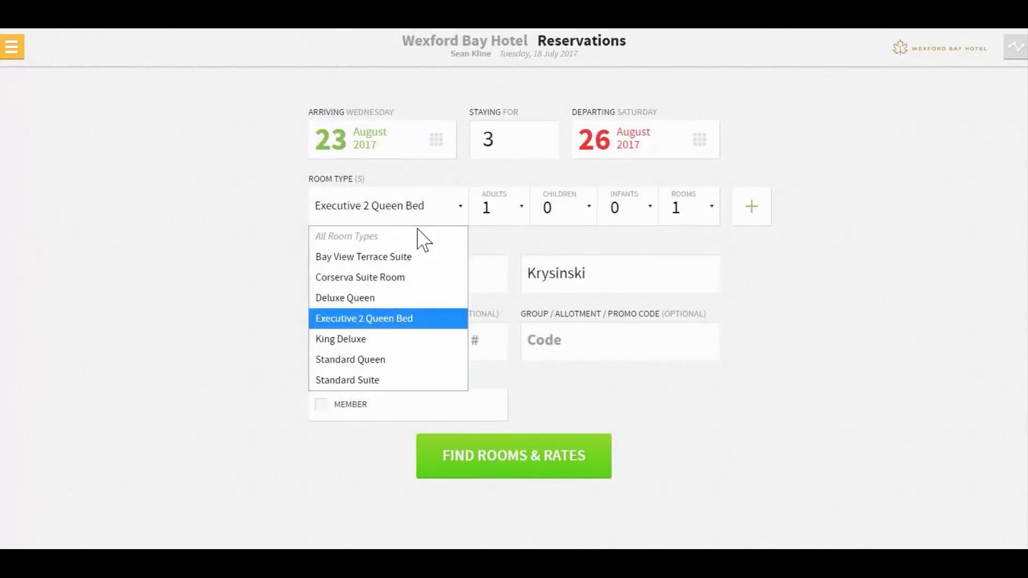
click(418, 232)
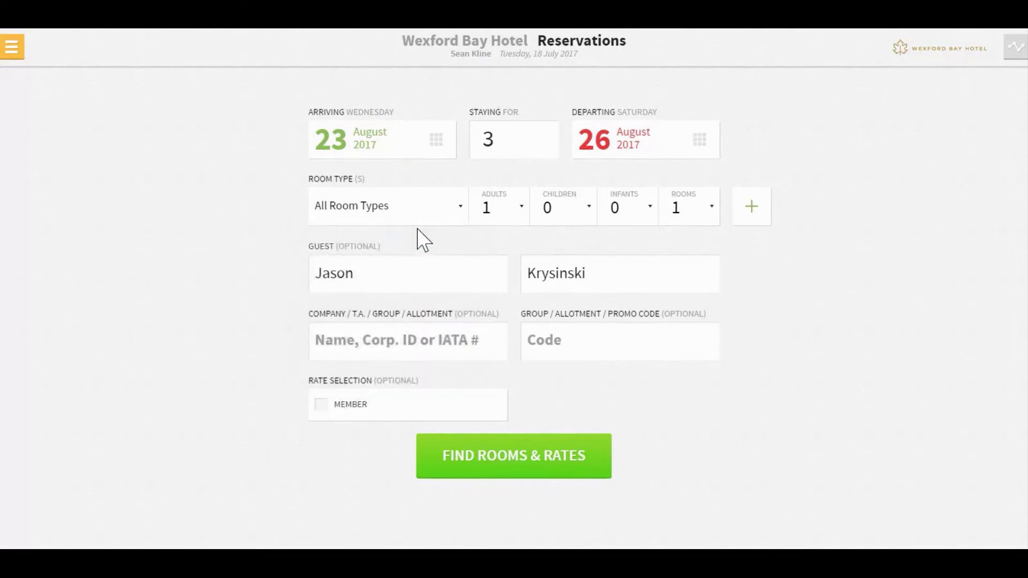
click(523, 466)
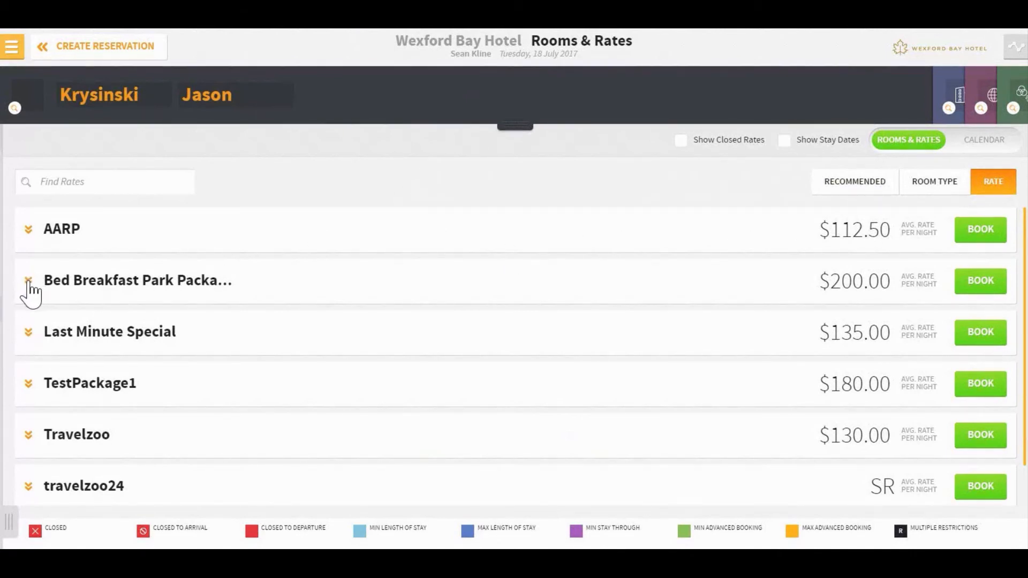
Step: Book the King Deluxe room at the AARP rate without enhancements and collapse the guest card details
click(27, 232)
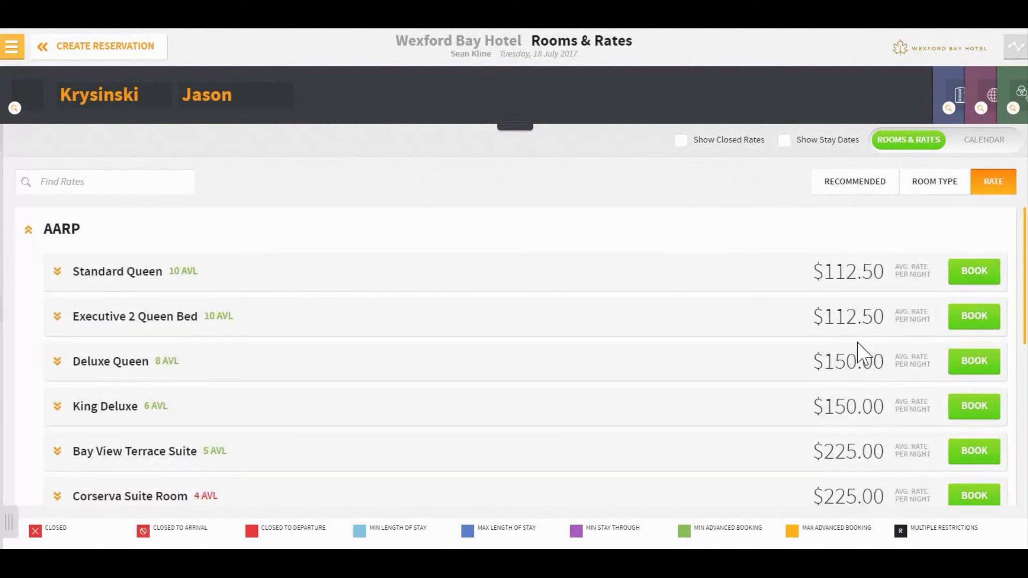
click(964, 407)
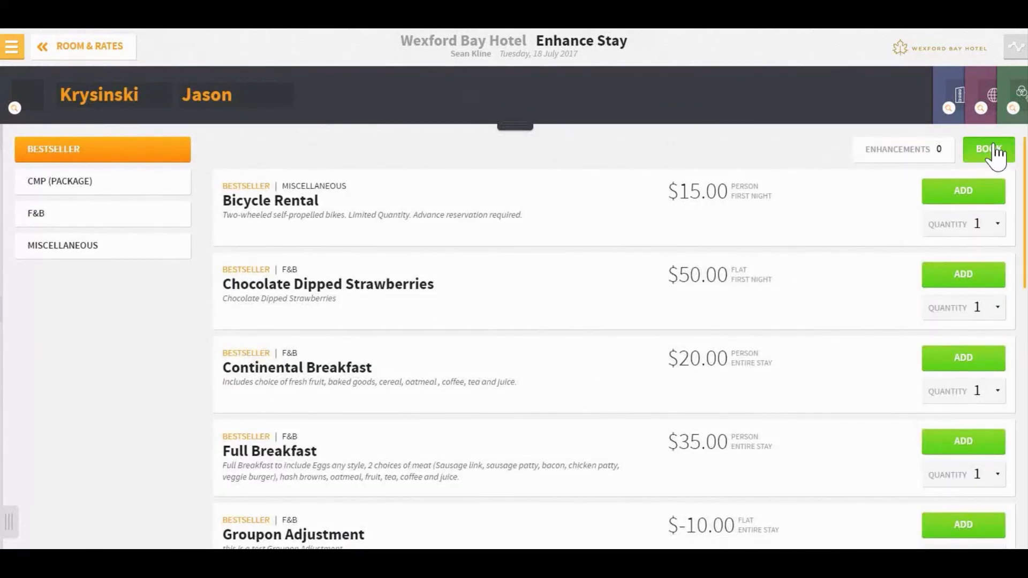
click(992, 153)
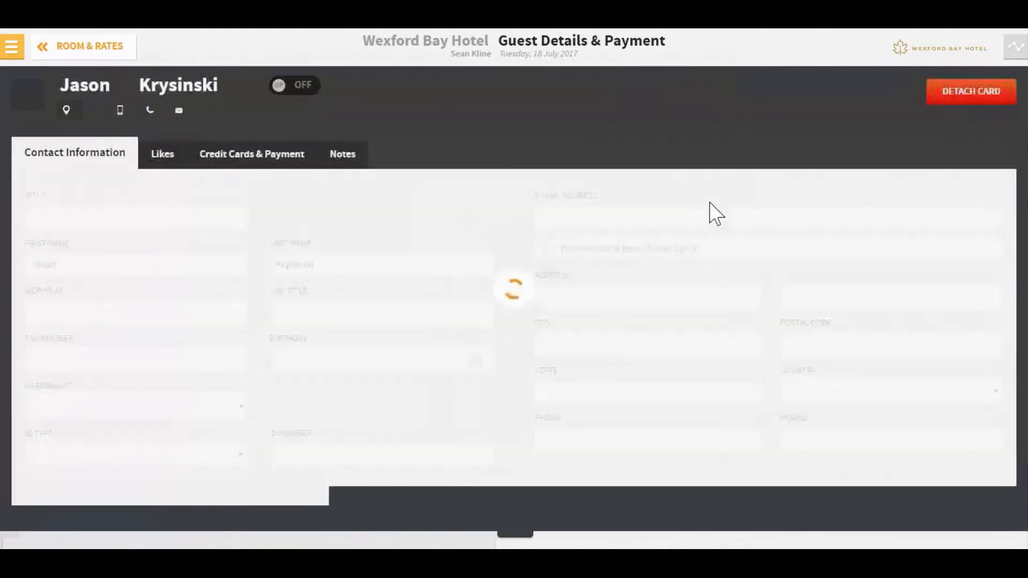
click(525, 531)
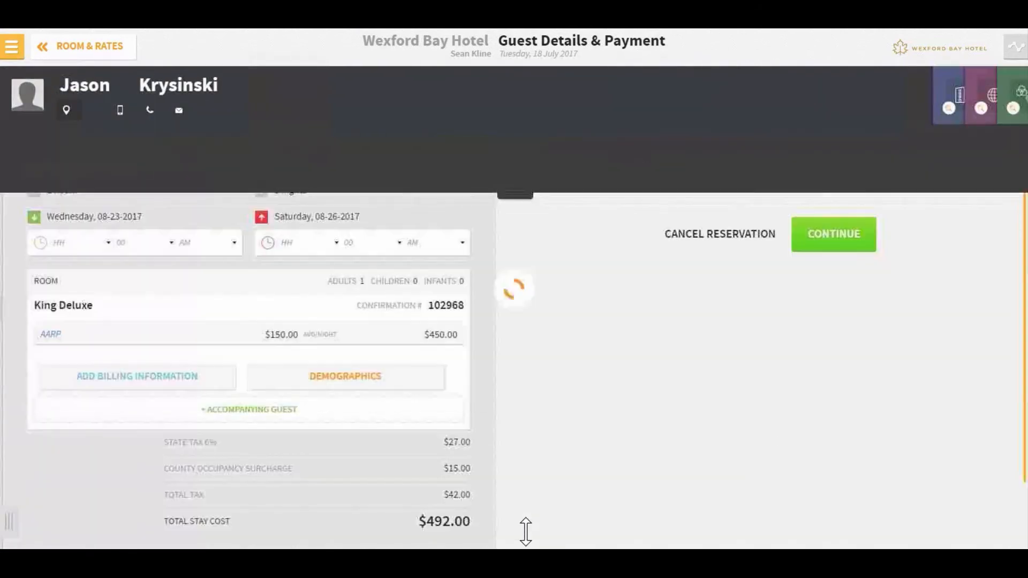
Step: Pay by Credit Card with the guest's existing Visa card and confirm the King Deluxe reservation
click(638, 182)
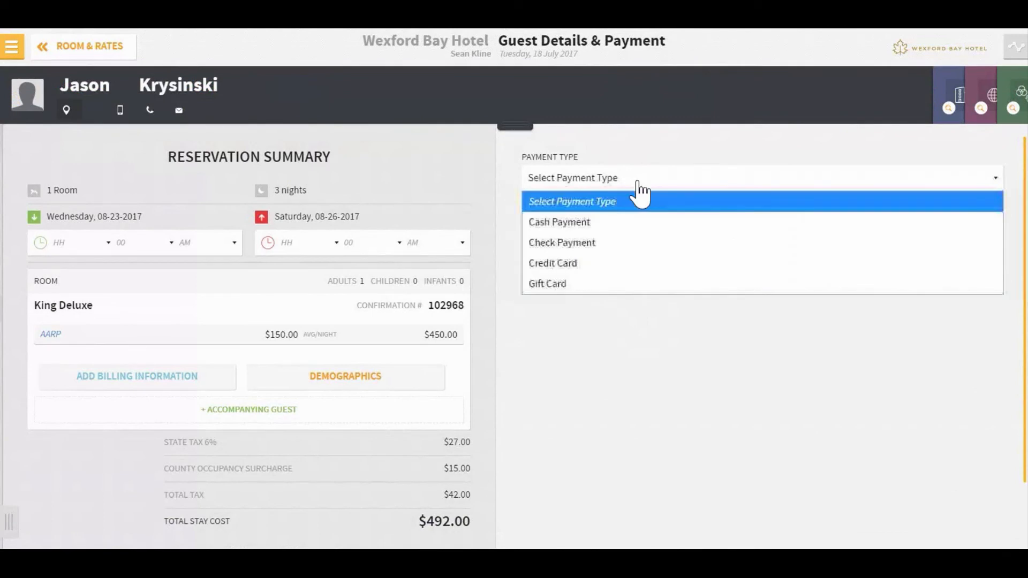
click(641, 263)
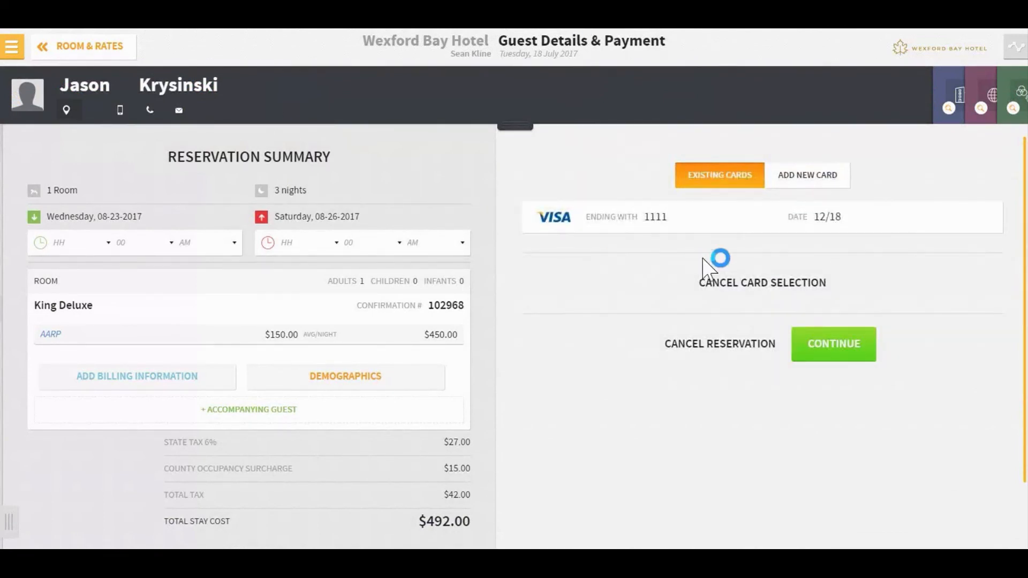
click(700, 225)
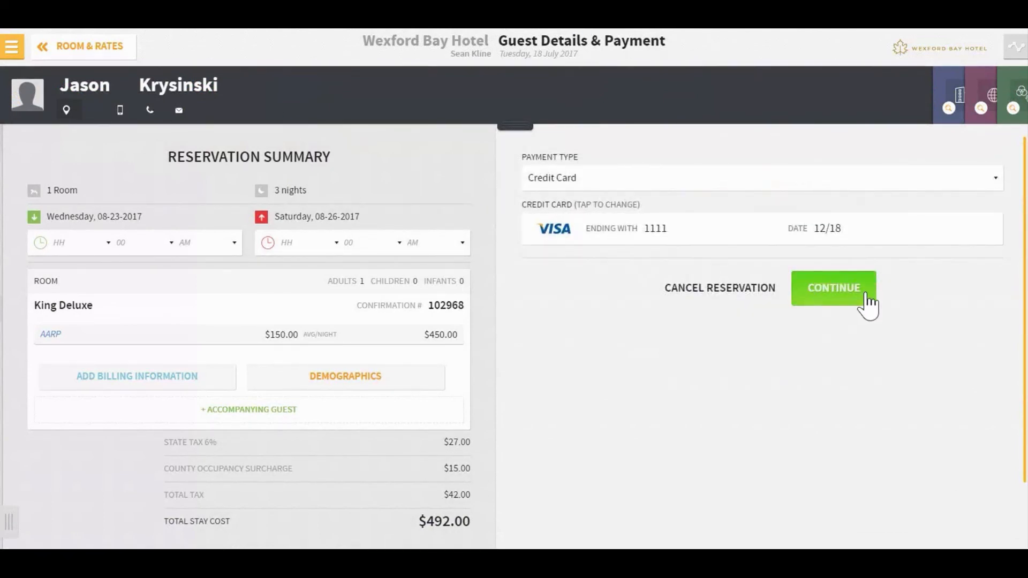
click(867, 303)
click(739, 481)
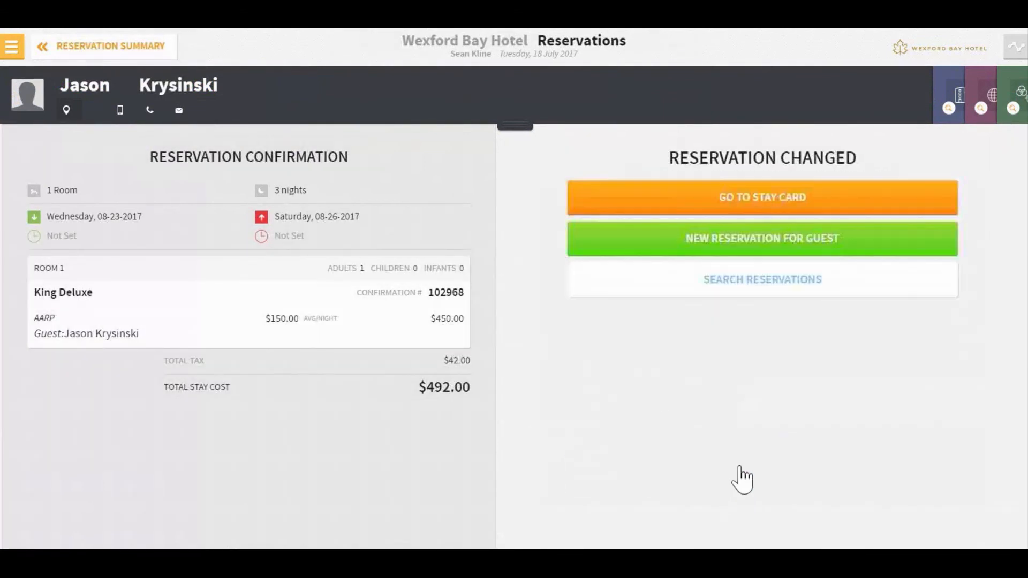